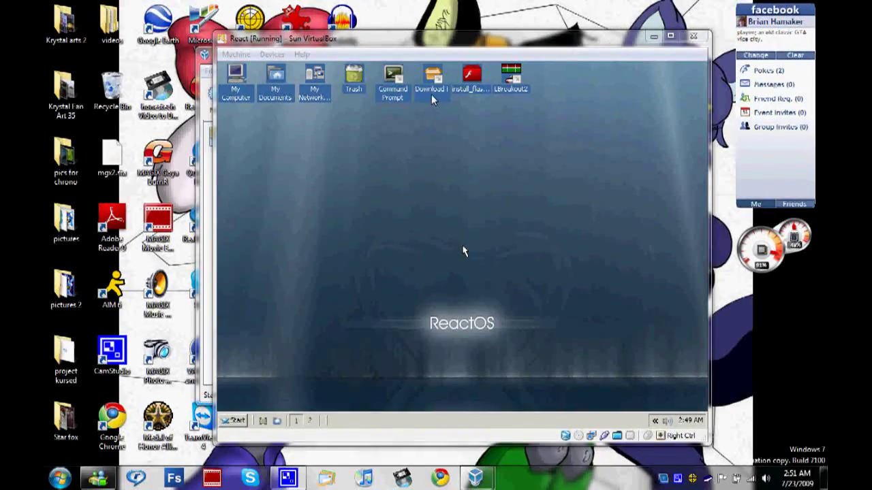
Step: Open the ReactOS Downloader, view the Internet & Network application category, and close the downloader
click(443, 212)
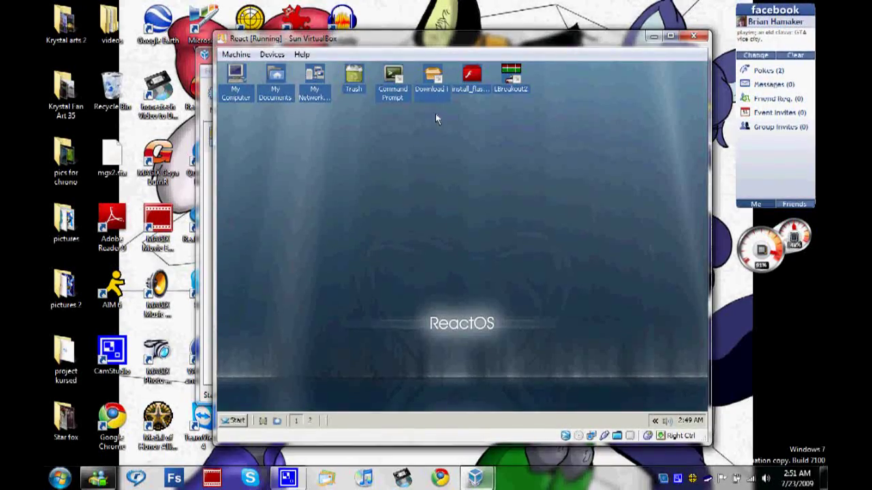
double_click(433, 79)
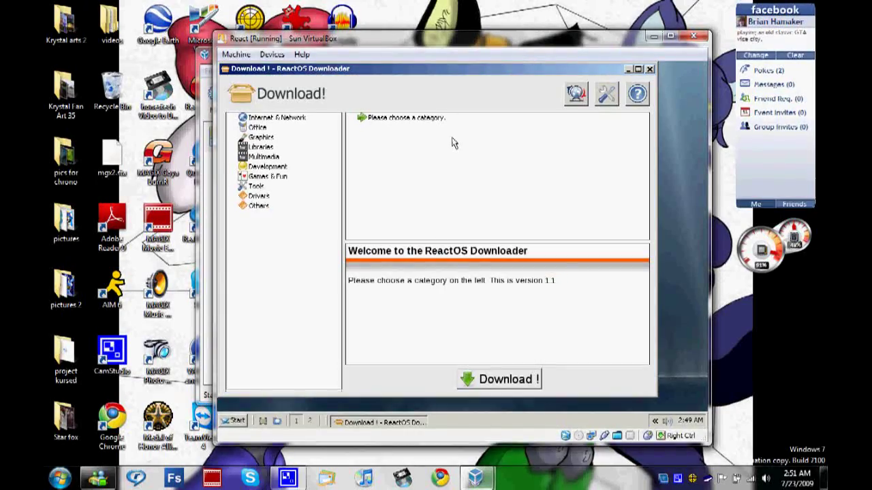
click(297, 120)
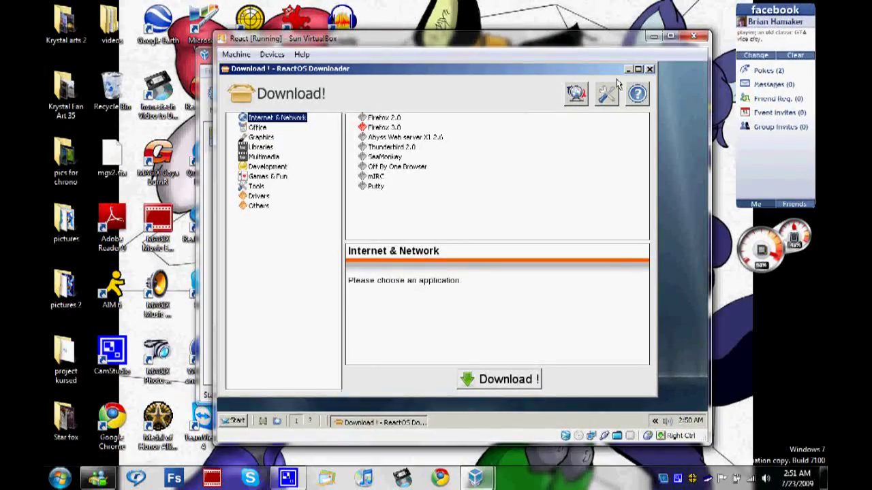
click(649, 69)
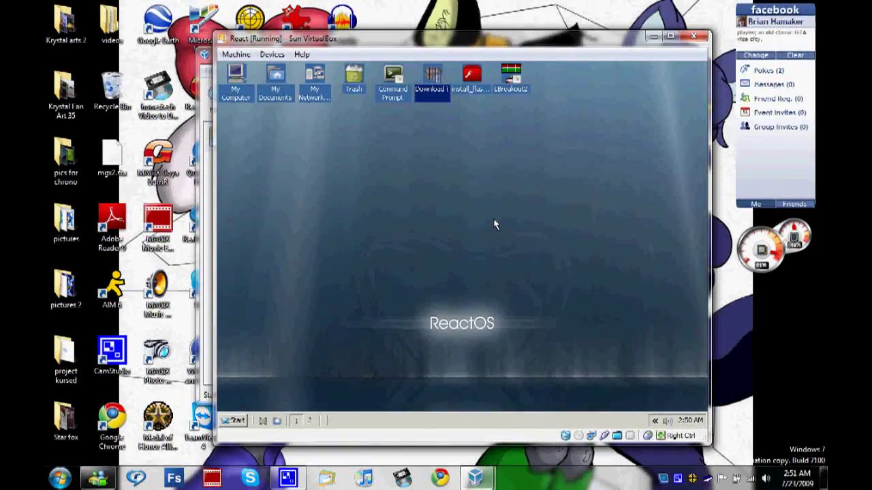
Step: Open ReactOS Explorer to view the contents of the ReactOS system folder, and close it
click(234, 420)
mouse_move(292, 225)
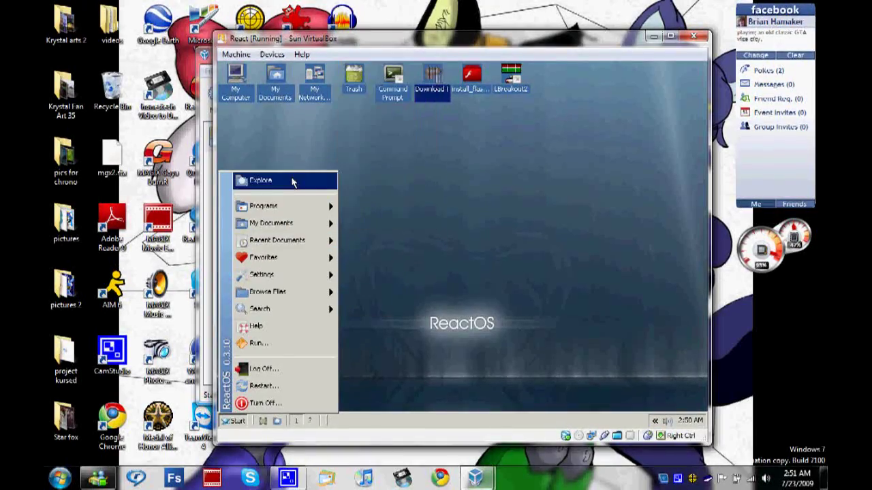
click(293, 181)
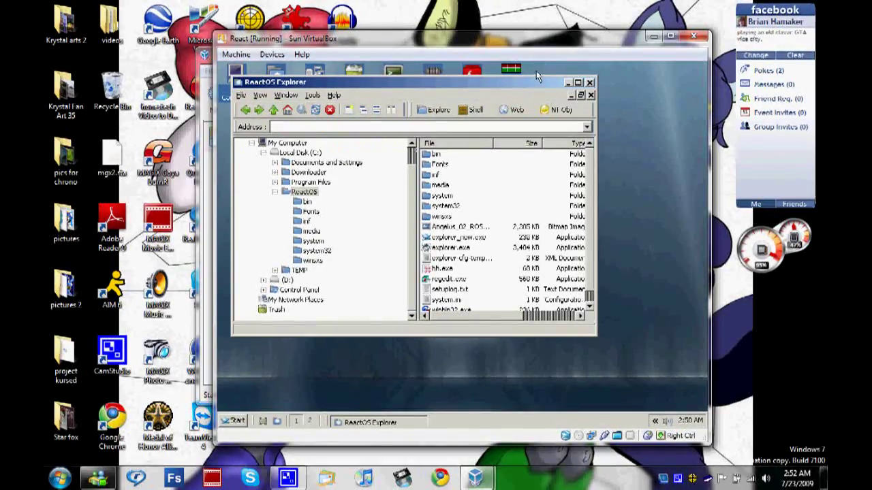
click(590, 95)
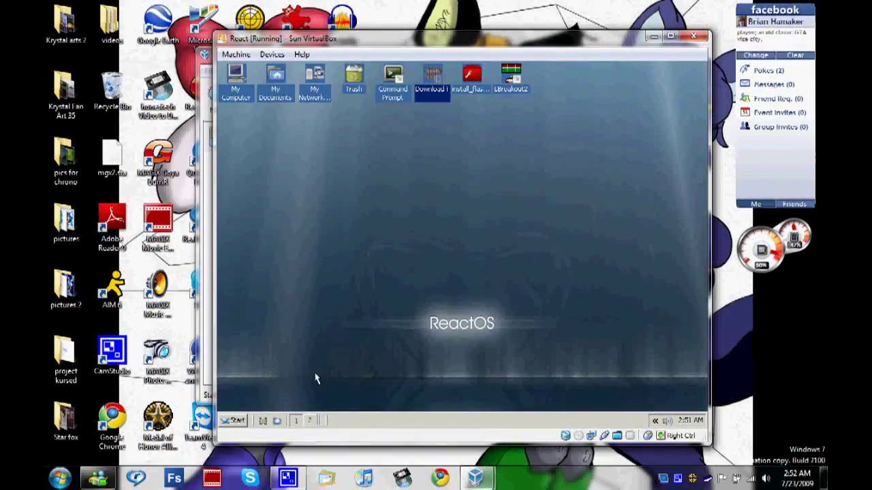
Step: Launch Mozilla Firefox in its normal mode from the installed programs
click(235, 421)
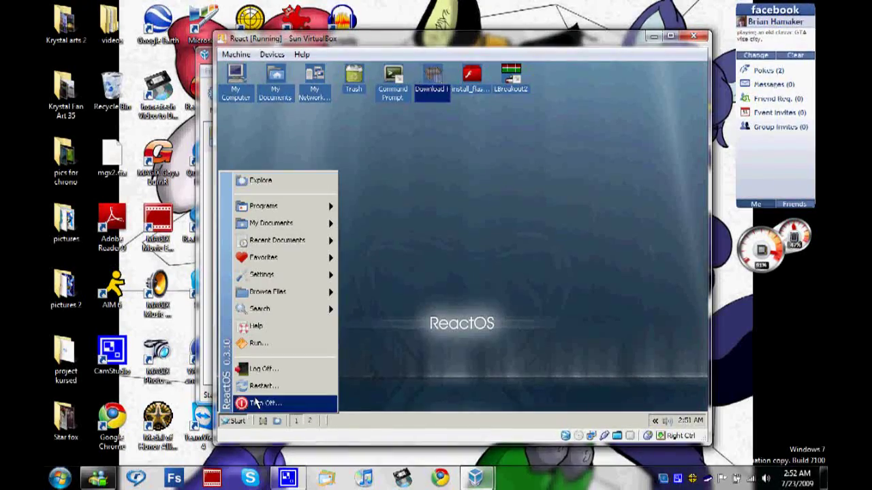
mouse_move(293, 207)
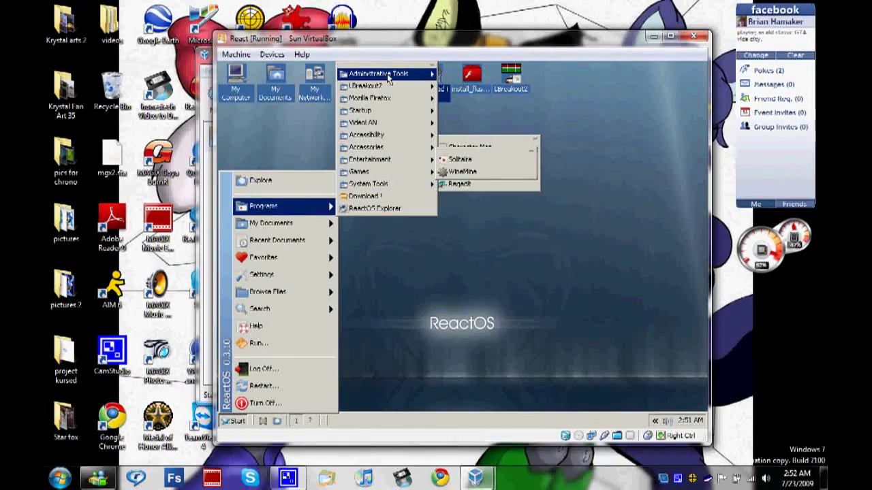
mouse_move(412, 87)
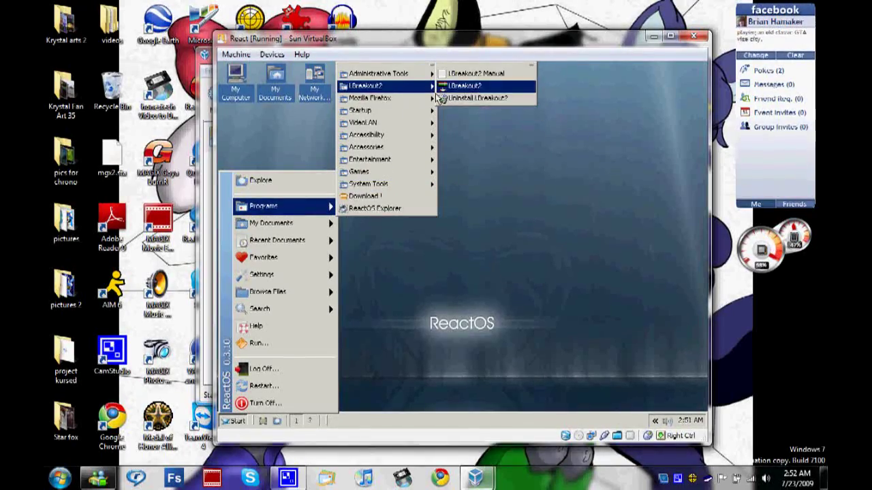
mouse_move(431, 99)
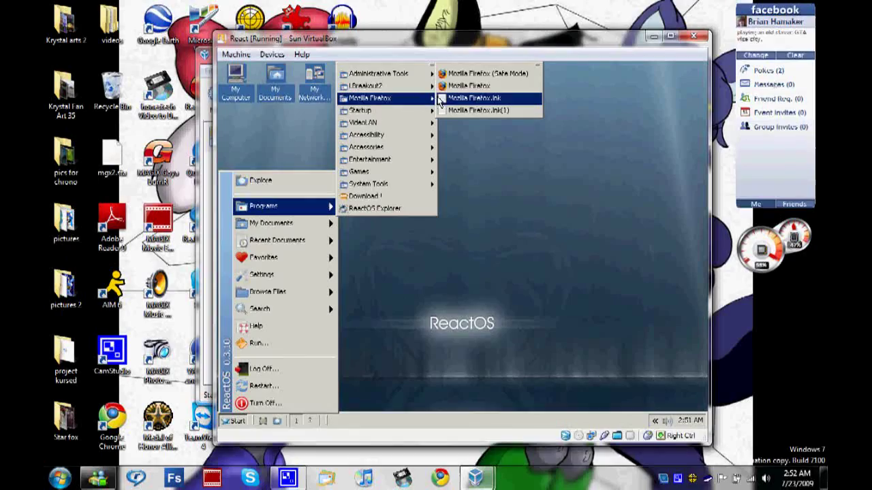
click(459, 87)
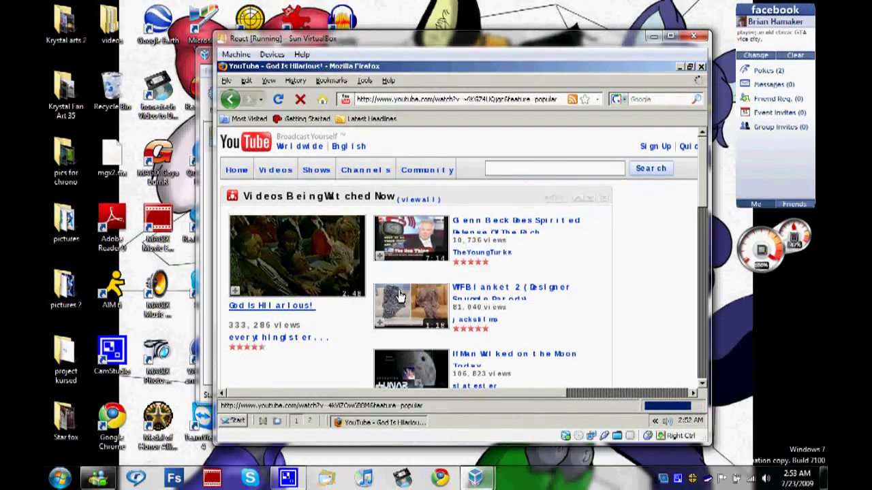
Step: View the YouTube video "God Is Hilarious!", pause its playback, and close the browser
click(400, 293)
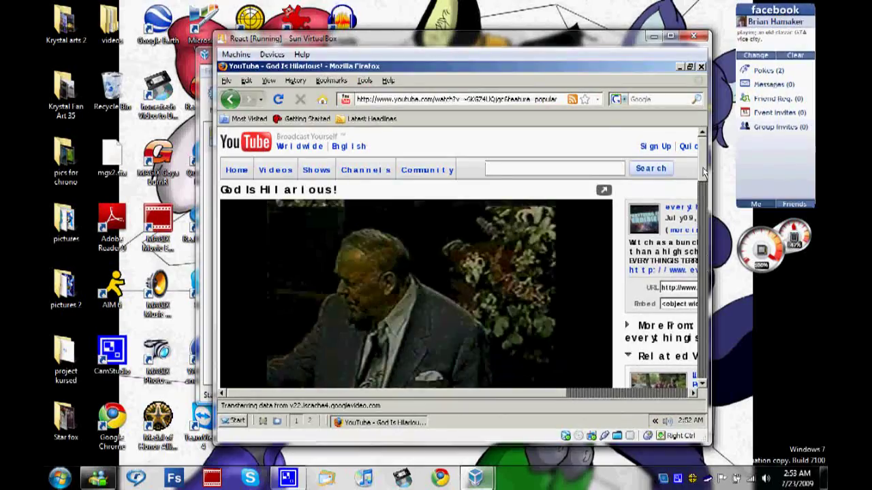
drag(703, 172, 690, 203)
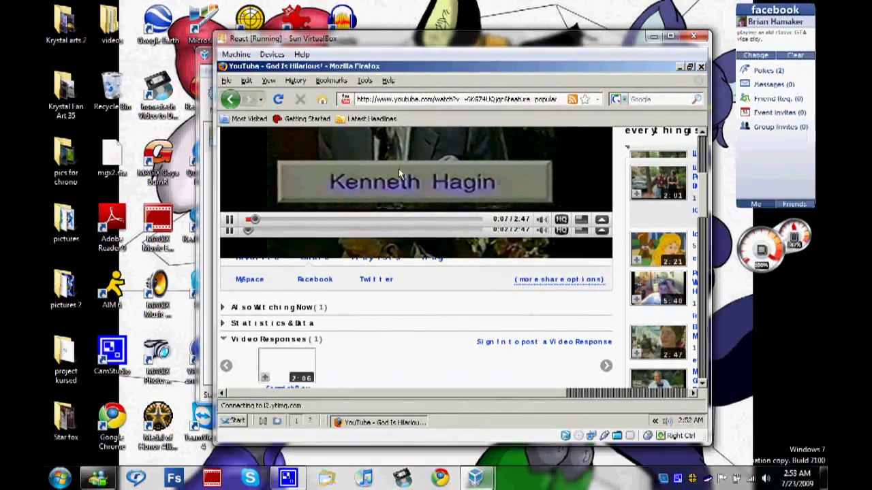
click(230, 224)
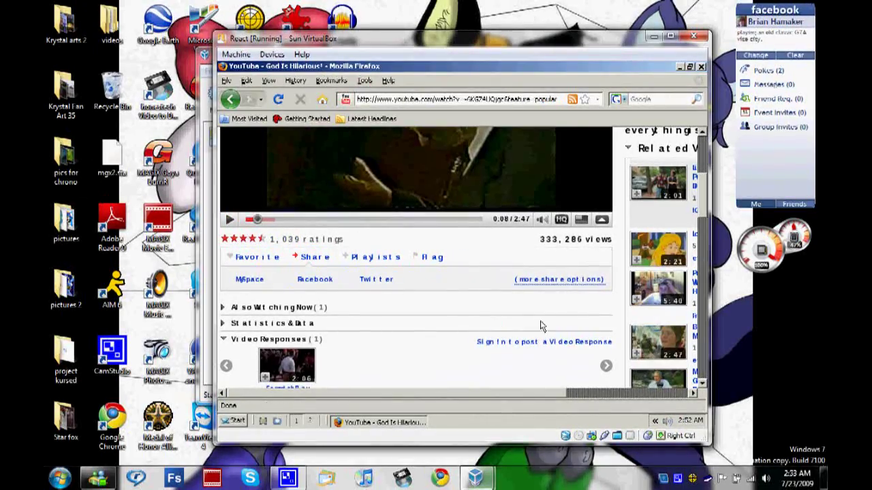
click(701, 66)
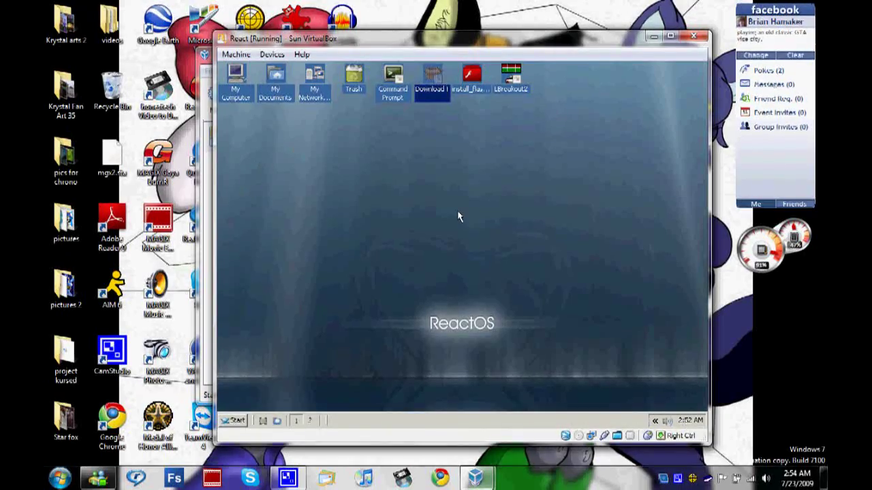
Step: Open the desktop's display properties and look through the screensaver, appearance and screen settings
right_click(463, 285)
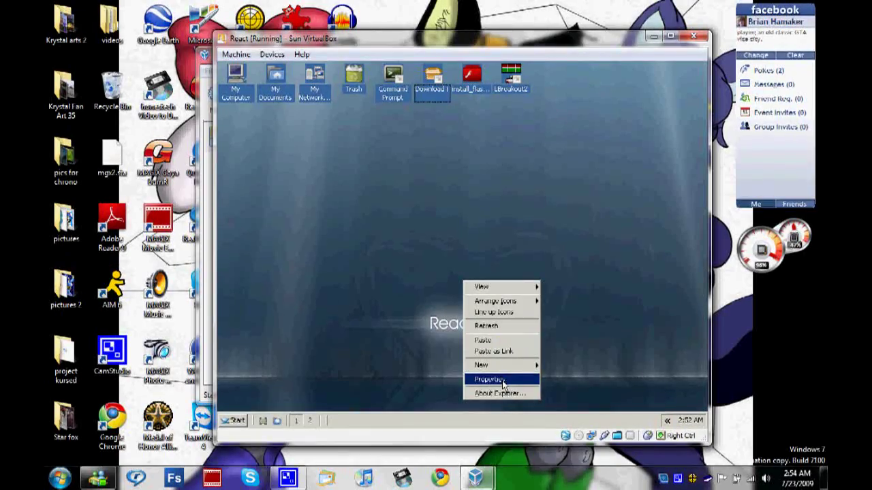
click(503, 380)
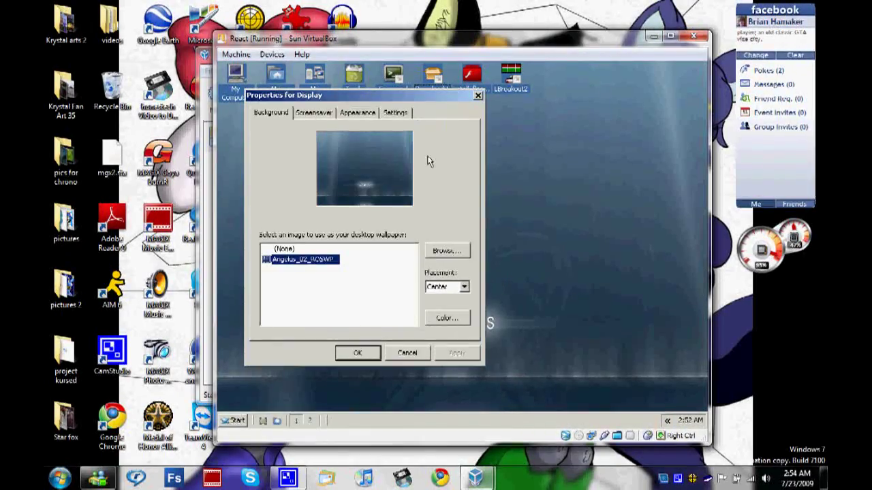
click(320, 112)
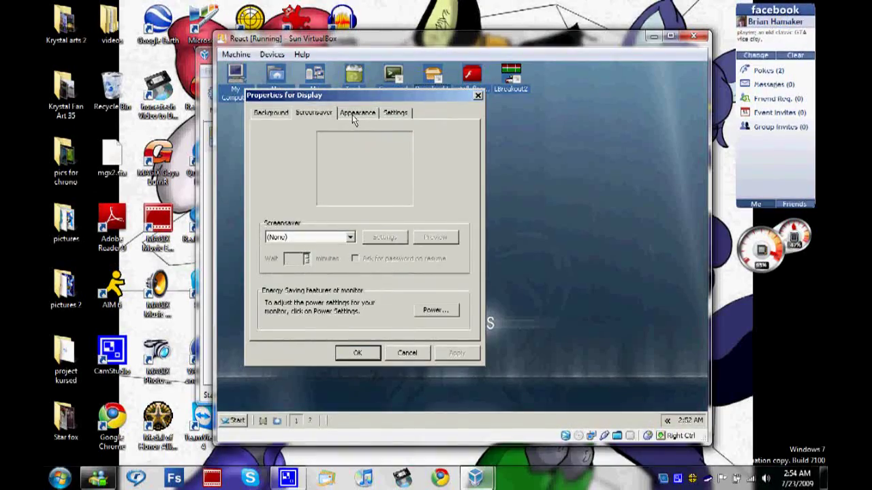
click(355, 113)
click(390, 113)
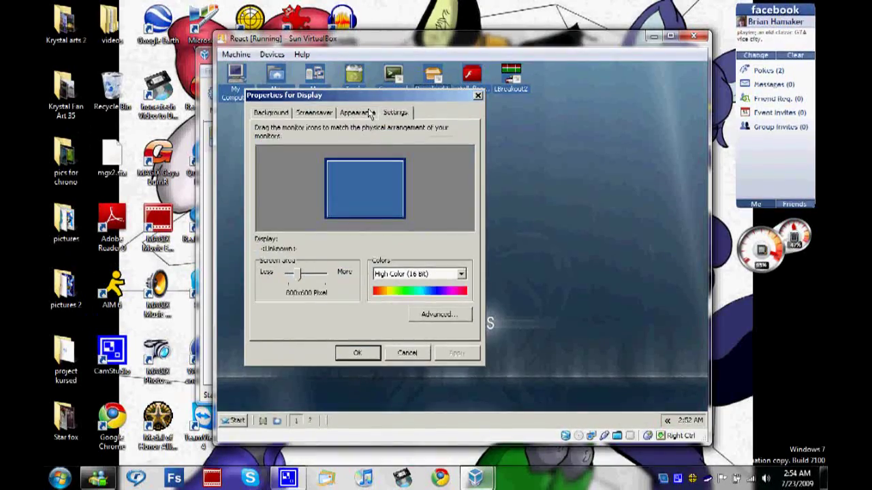
Step: Apply the ReactOS Classic color scheme in the display appearance settings
click(369, 113)
click(326, 290)
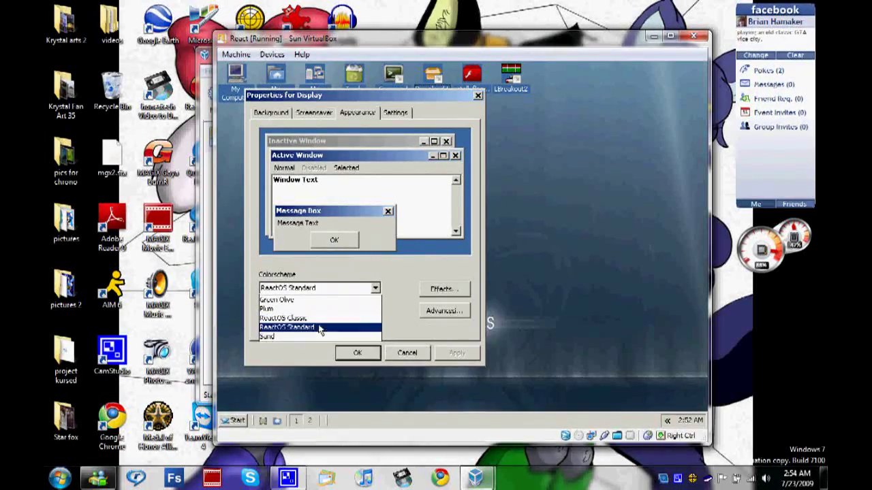
click(318, 318)
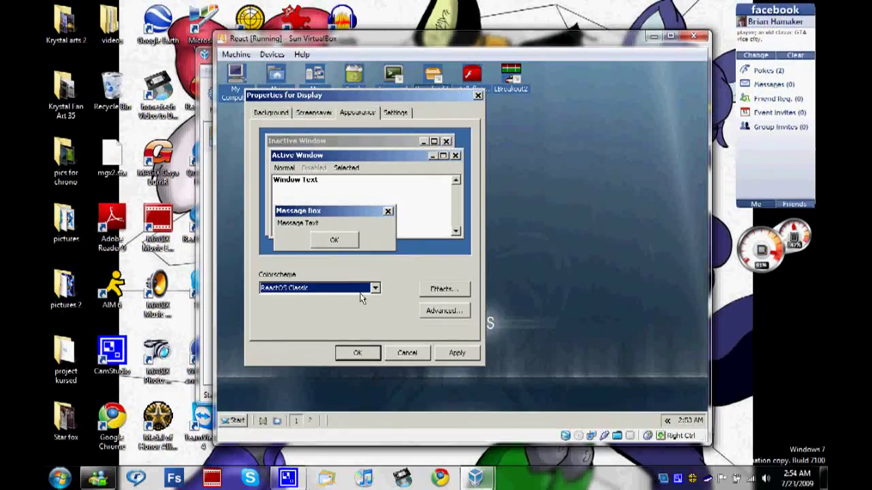
click(361, 293)
click(350, 316)
click(355, 290)
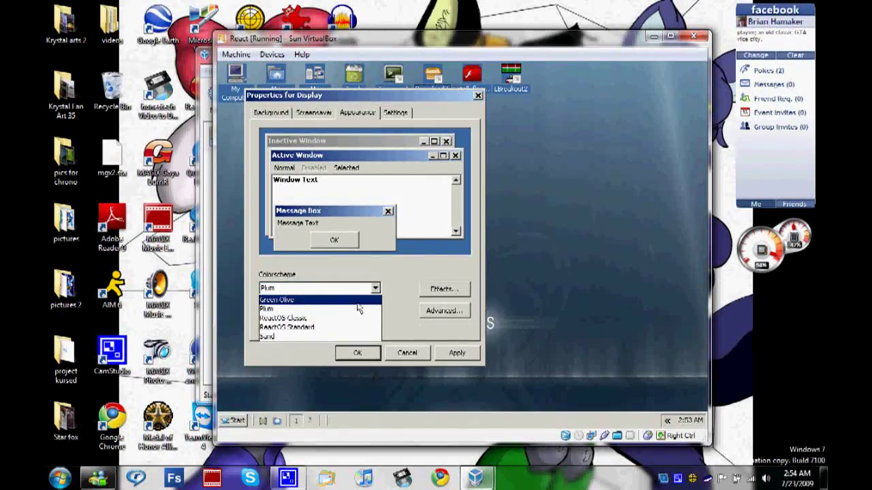
click(350, 318)
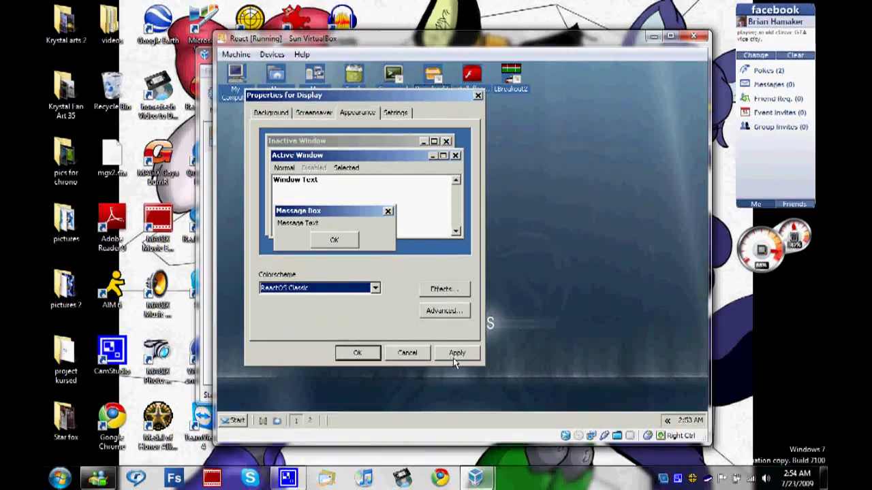
click(455, 354)
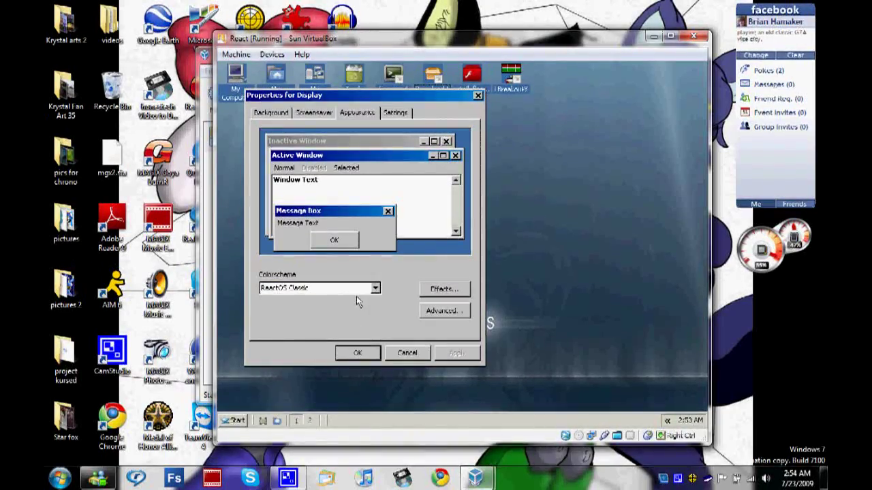
Step: Try out the Plum and Green Olive color schemes by applying each one in turn
click(349, 291)
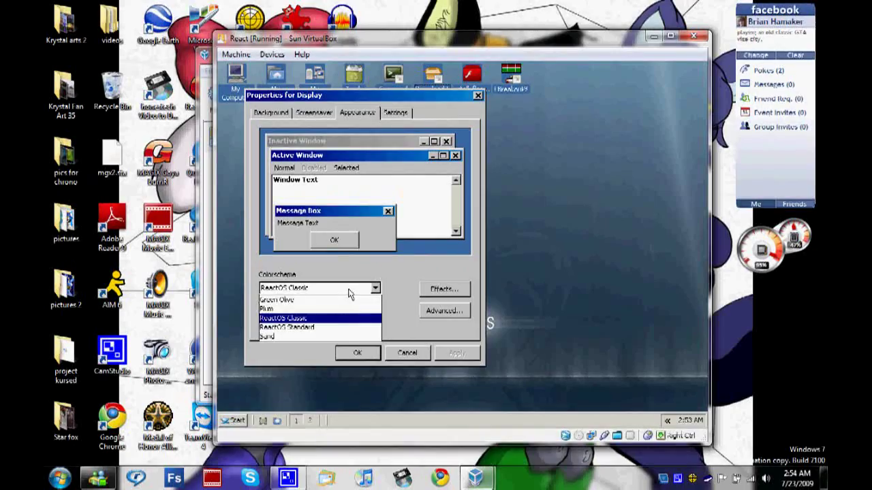
click(341, 309)
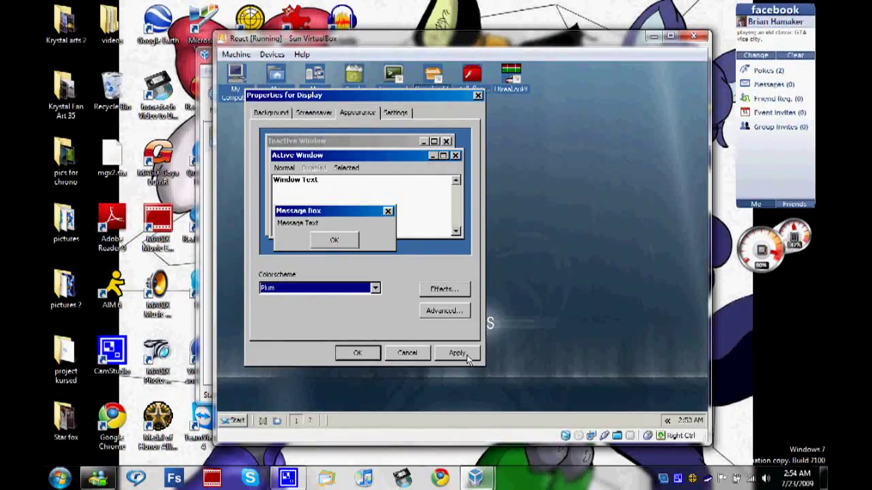
click(457, 353)
click(349, 292)
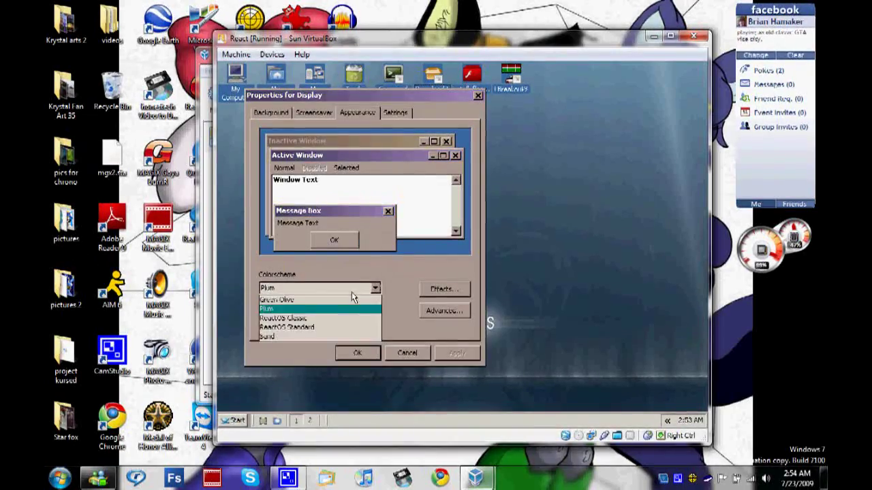
click(352, 300)
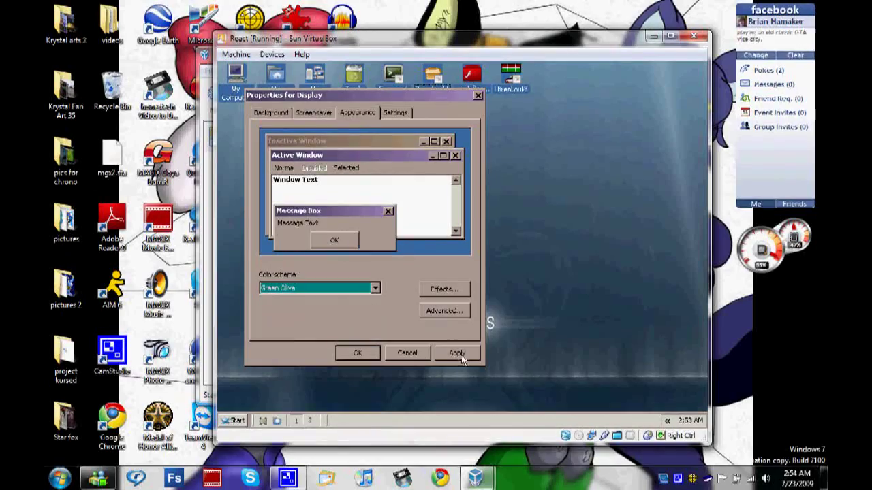
click(456, 353)
Step: Apply the Sand color scheme and close the display properties
click(329, 292)
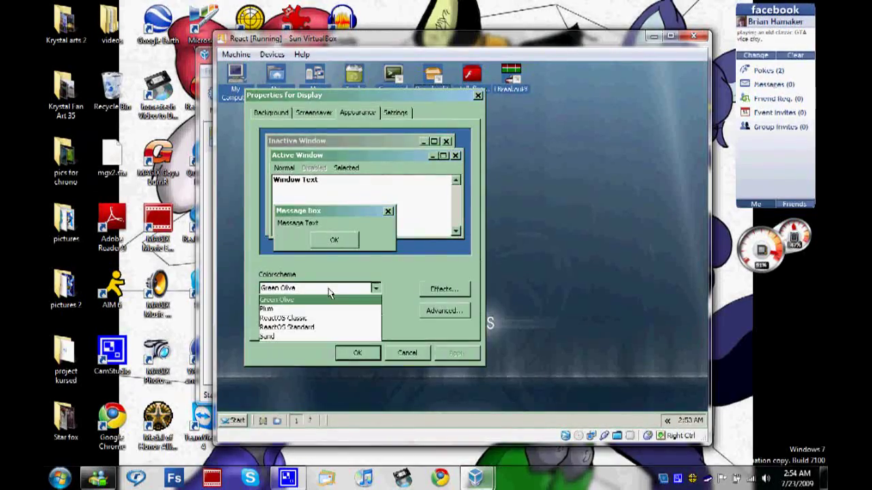
click(317, 337)
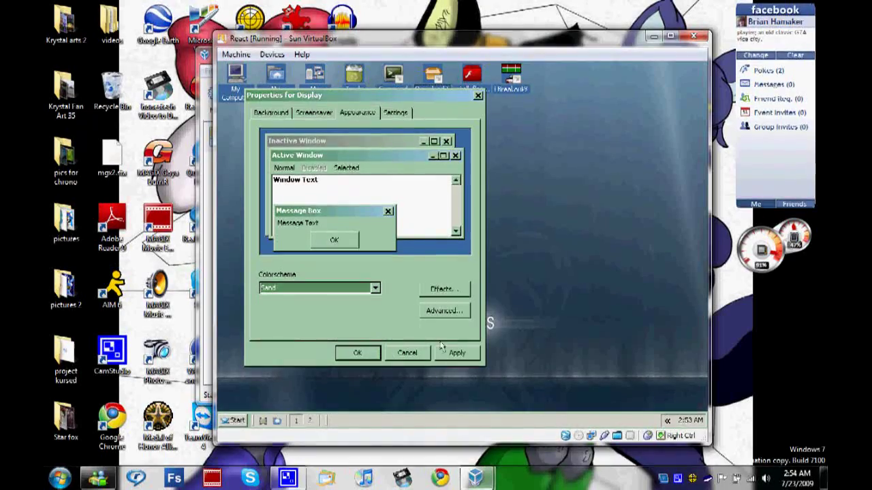
click(452, 353)
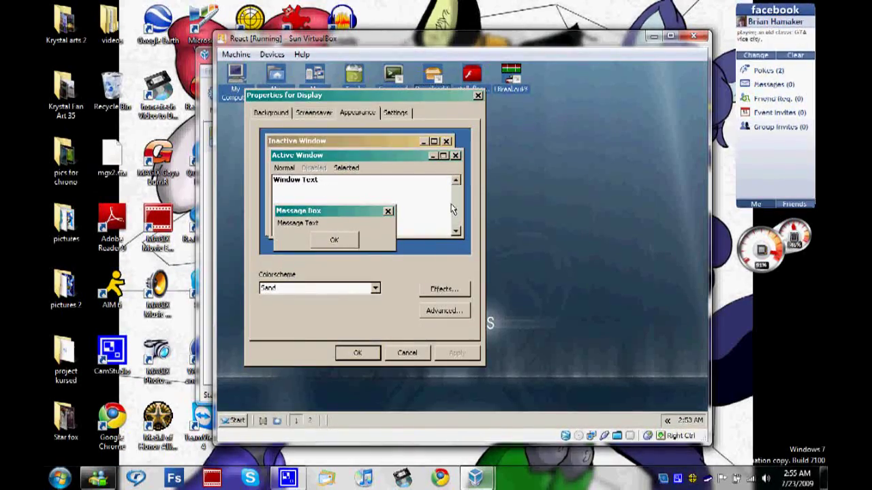
click(395, 347)
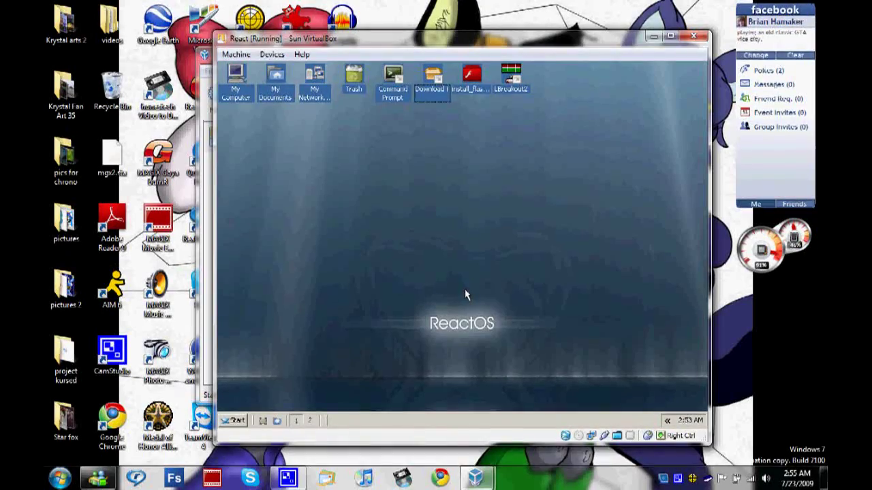
click(236, 420)
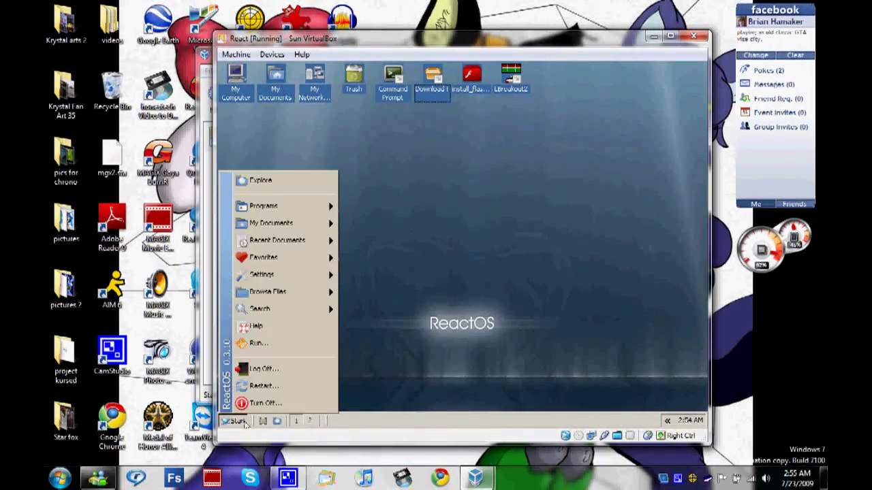
click(411, 284)
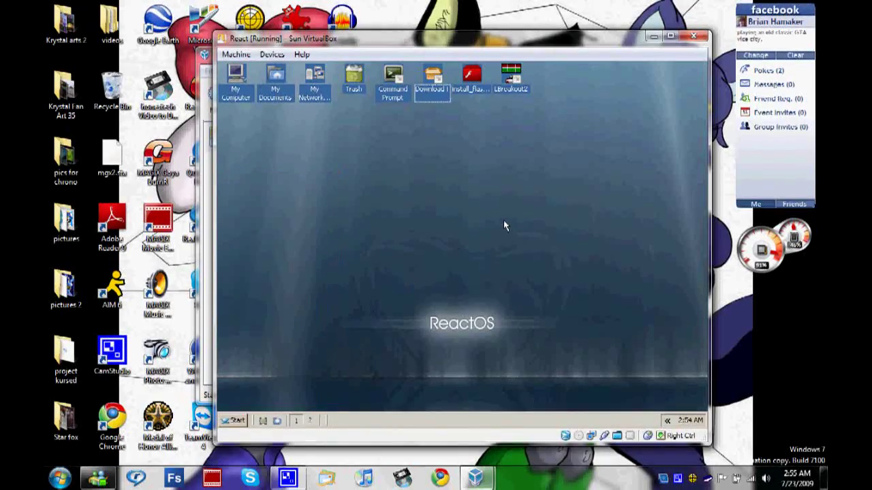